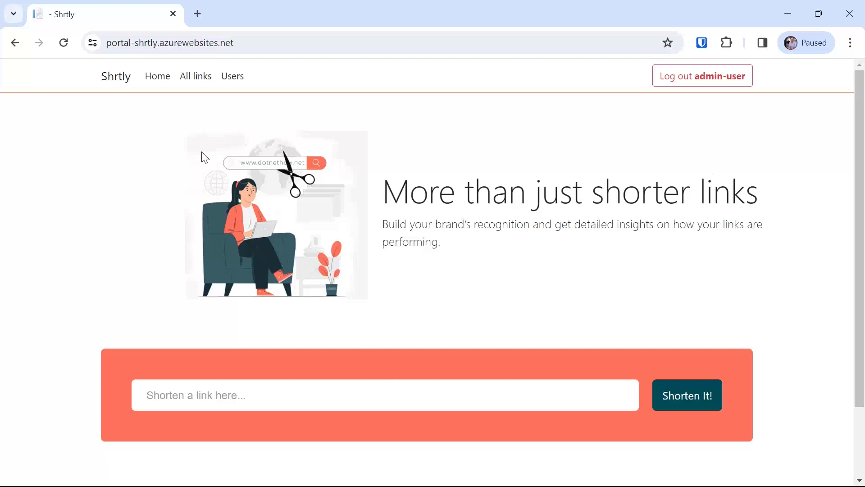
Step: Open Shrtly's All links page, which lists the one shortened link with its clicks and owner
left_click(192, 81)
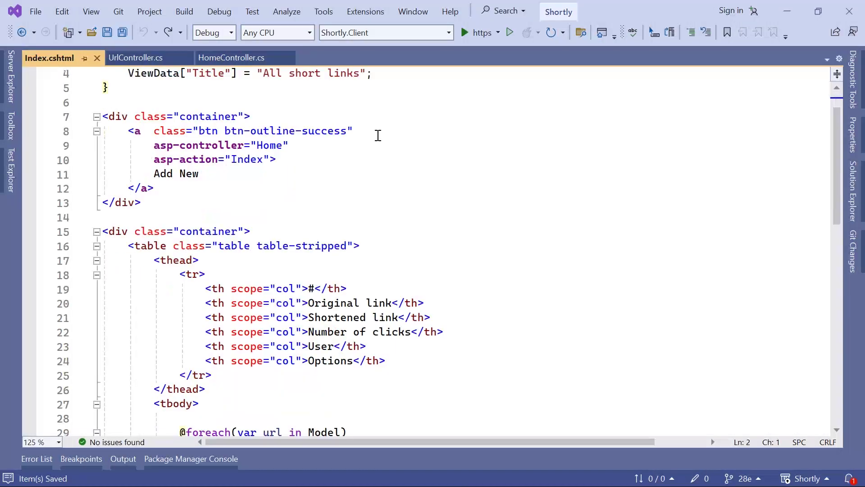
scroll(378, 135, "down", 1)
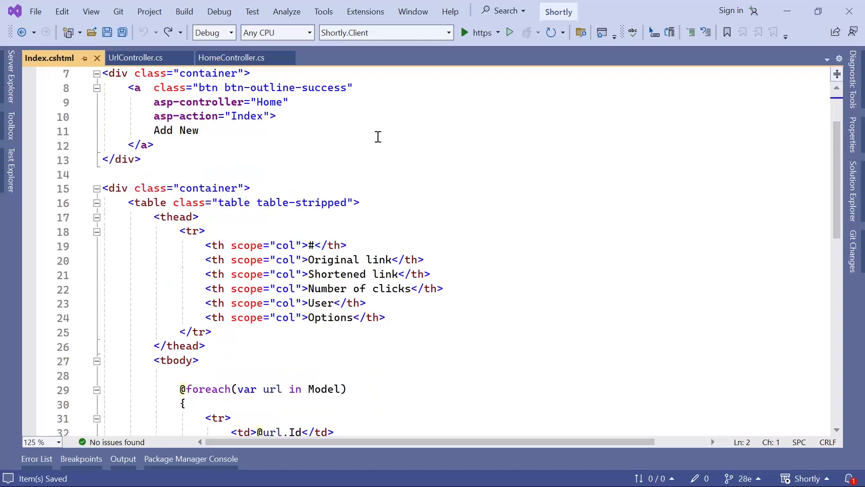
scroll(378, 136, "down", 2)
scroll(378, 135, "down", 1)
scroll(238, 225, "down", 1)
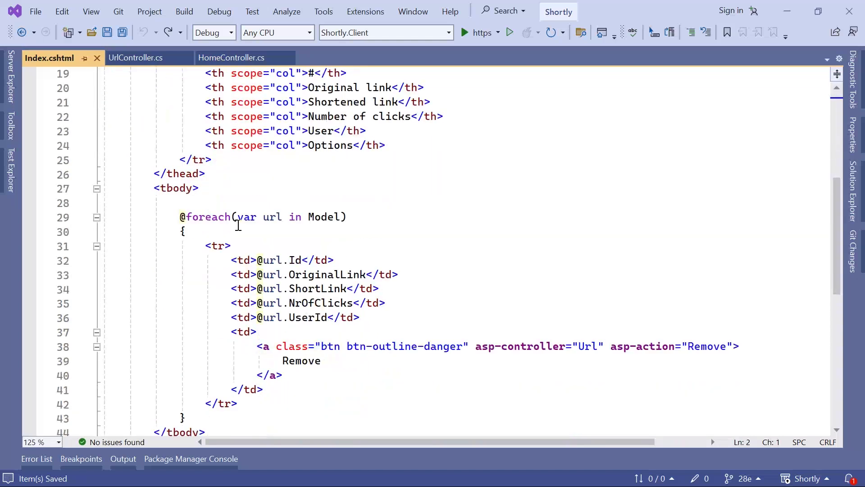
Step: Point out the Remove link cell and the Options column header in Index.cshtml
left_click(238, 332)
left_click_drag(282, 360, 324, 362)
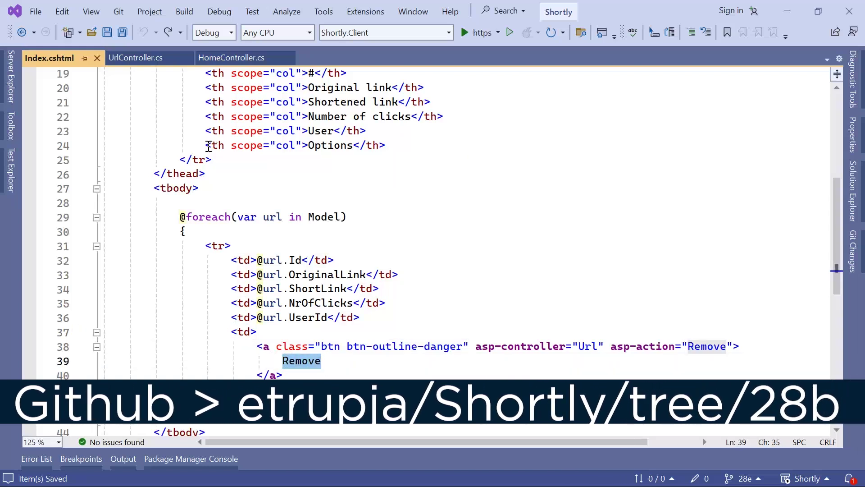
left_click_drag(206, 145, 387, 145)
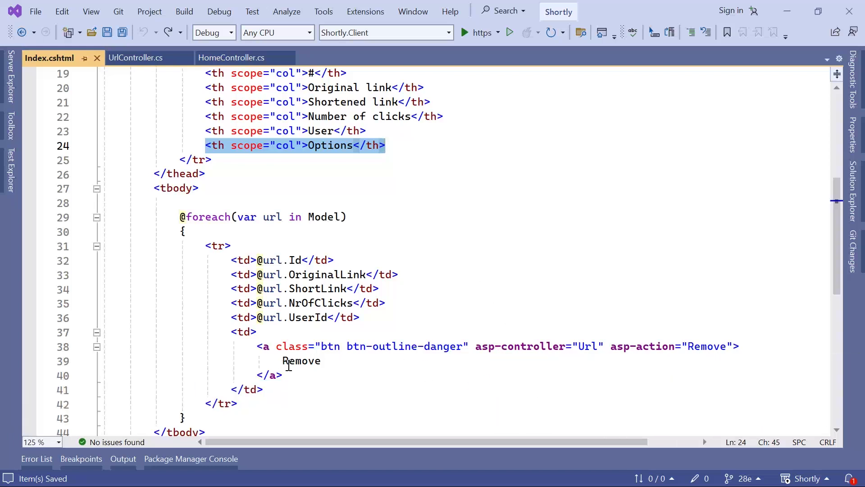
Step: Put the Remove link's asp-controller and asp-action attributes on separate lines
left_click(477, 346)
key("Return")
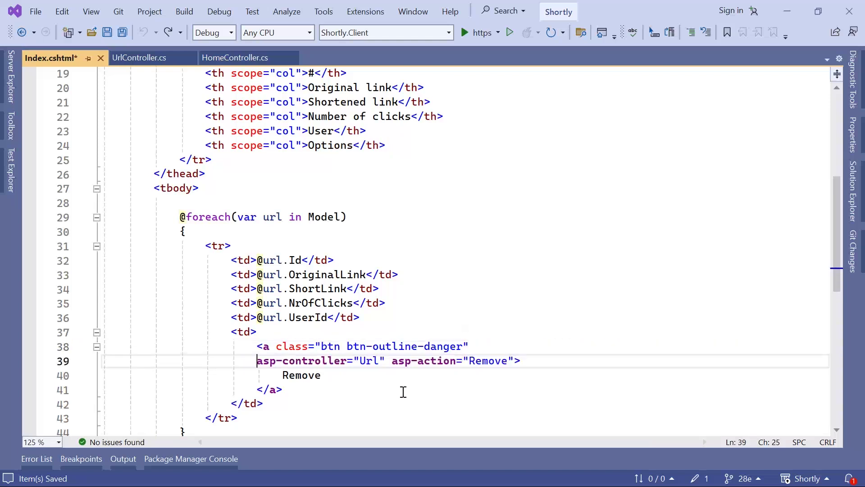
left_click(393, 362)
key("Return")
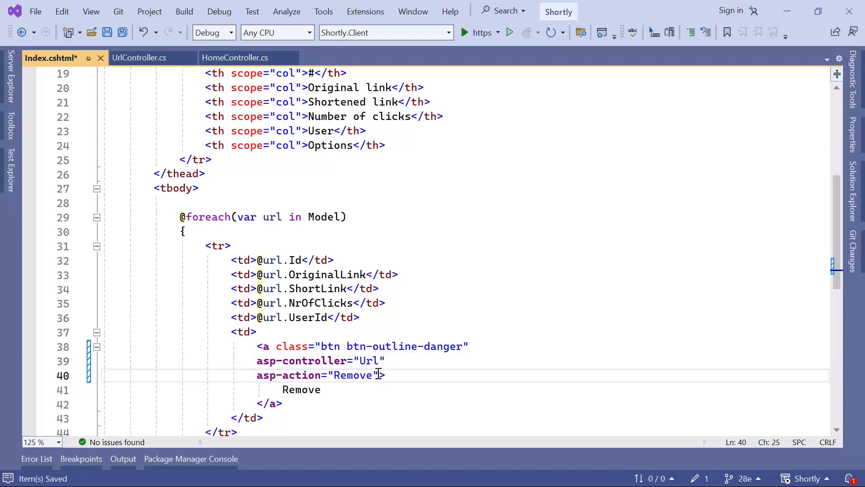
left_click(378, 374)
key("Return")
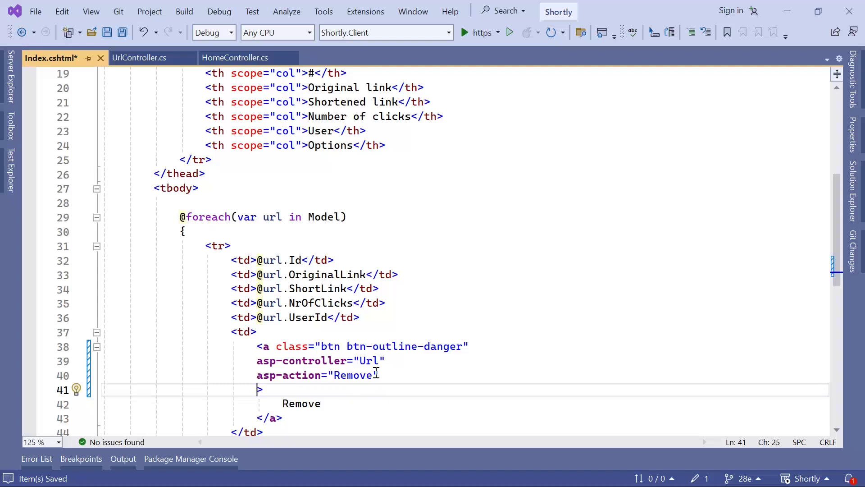
type("asp-route")
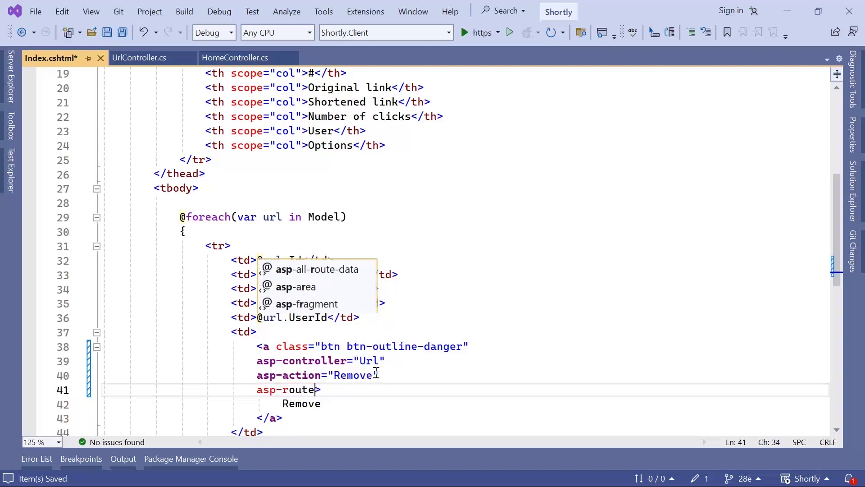
type("-")
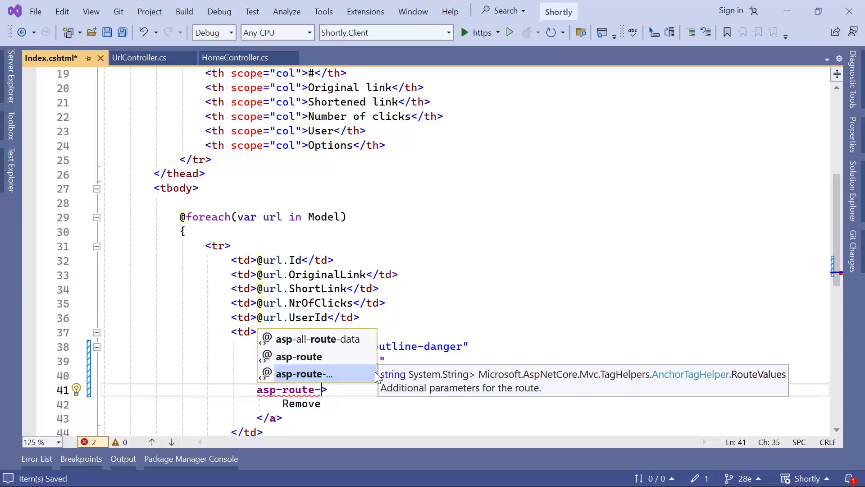
type("li")
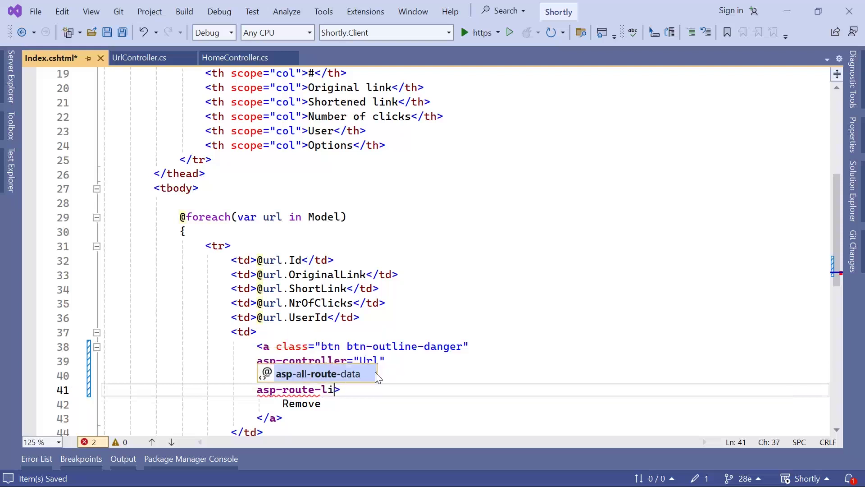
type("nkIdTo")
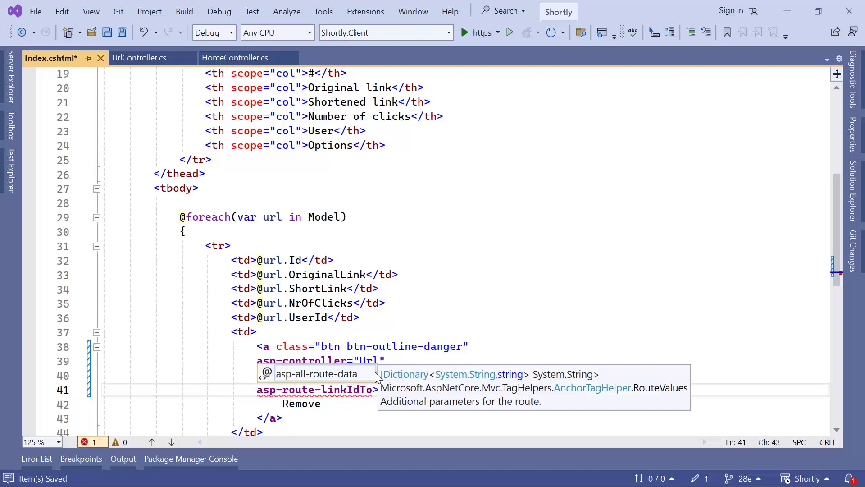
type("Remov")
key("Escape")
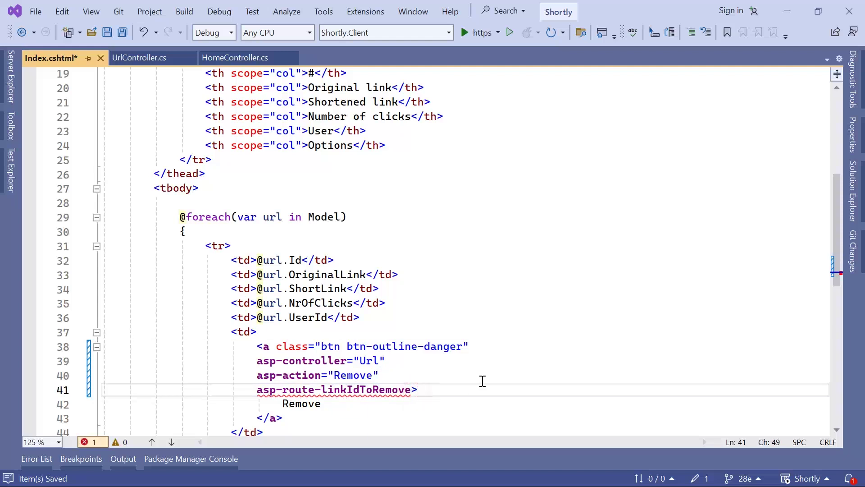
type("=\"")
type("@")
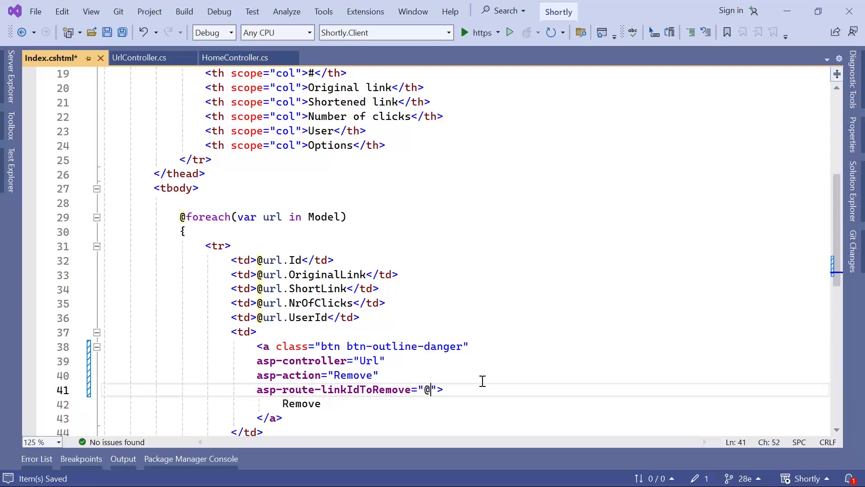
type("url")
key("Escape")
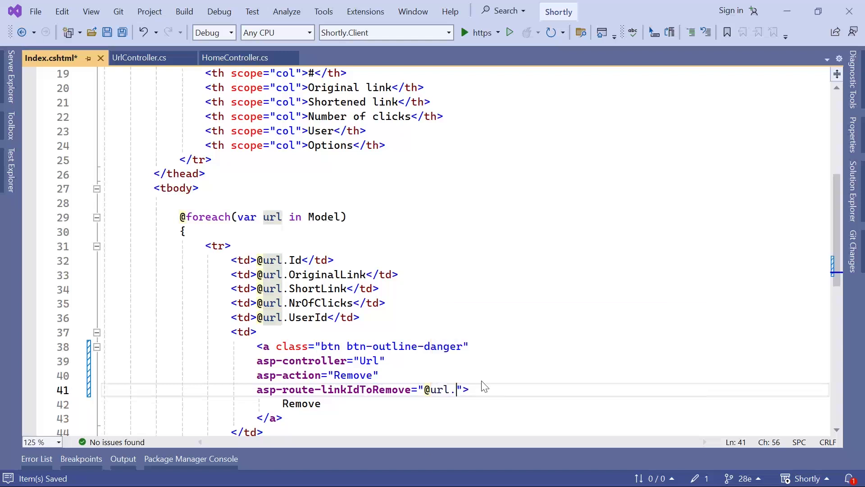
type(".Id")
key("Escape")
double_click(364, 390)
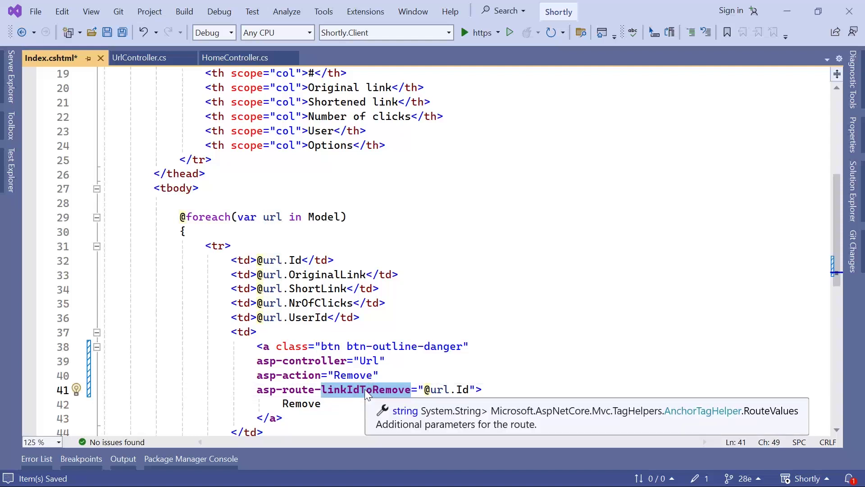
key("ctrl+s")
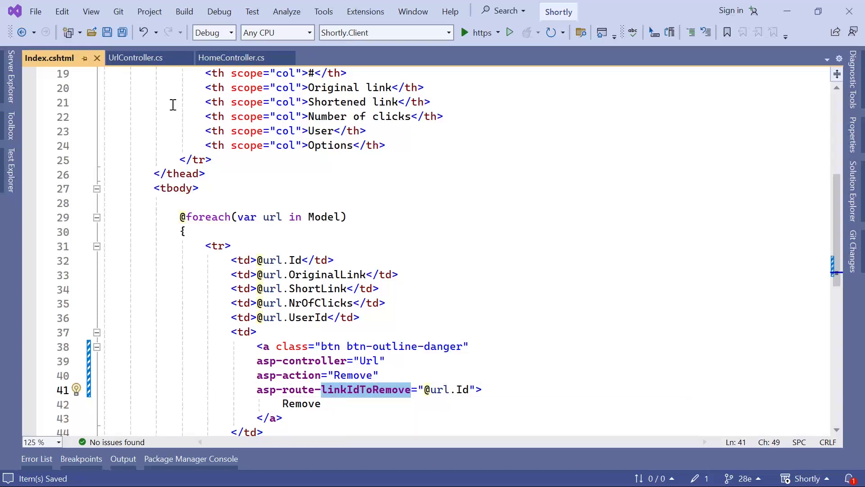
Step: In UrlController.cs, collapse Index and Create, then add an IActionResult Remove(int id) action below them
left_click(141, 60)
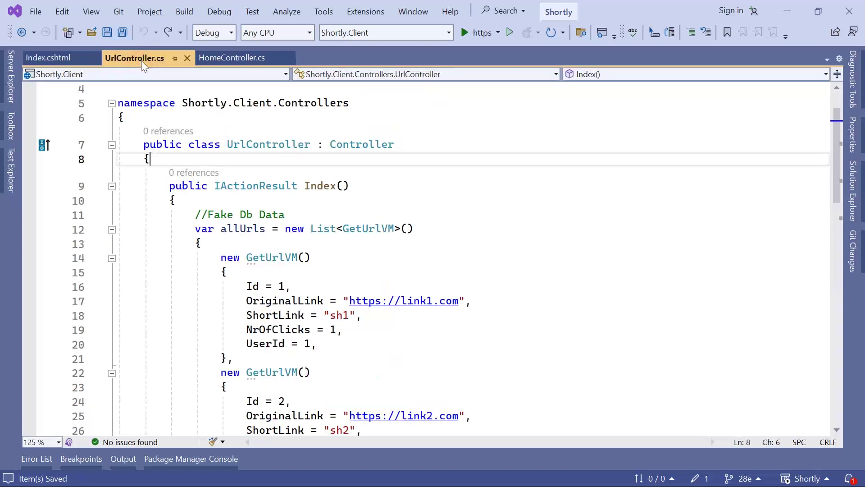
left_click(112, 187)
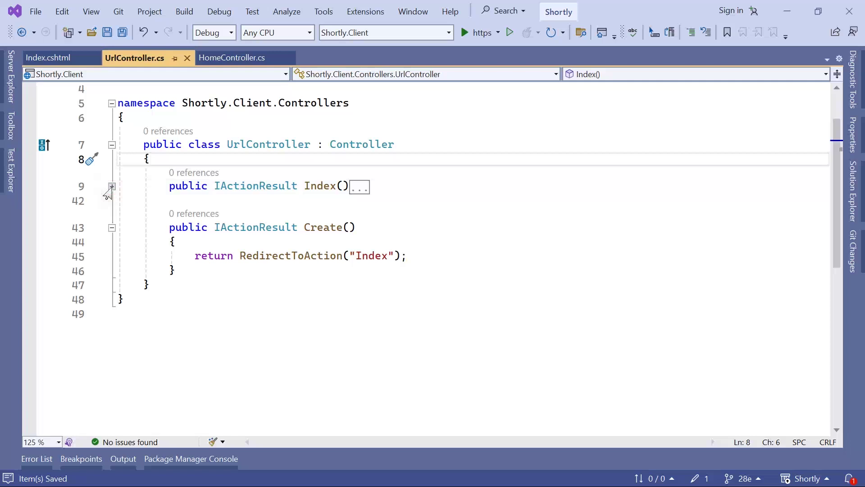
left_click(112, 228)
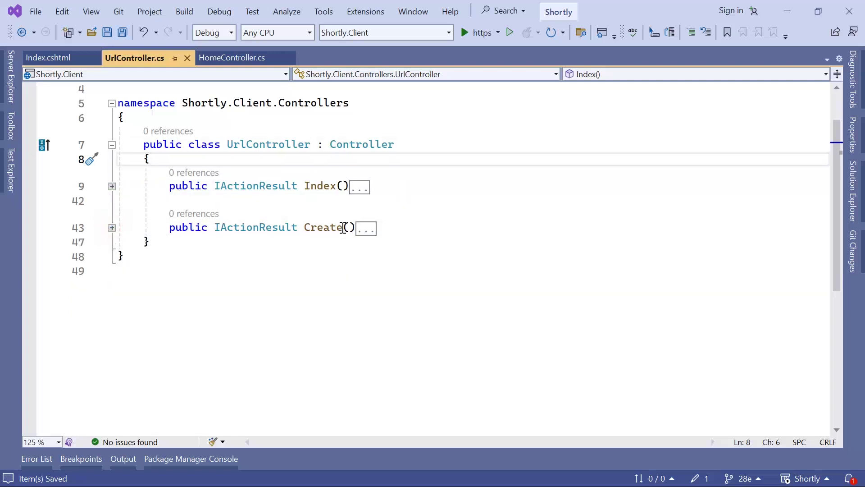
left_click(405, 227)
key("Return")
key("Return")
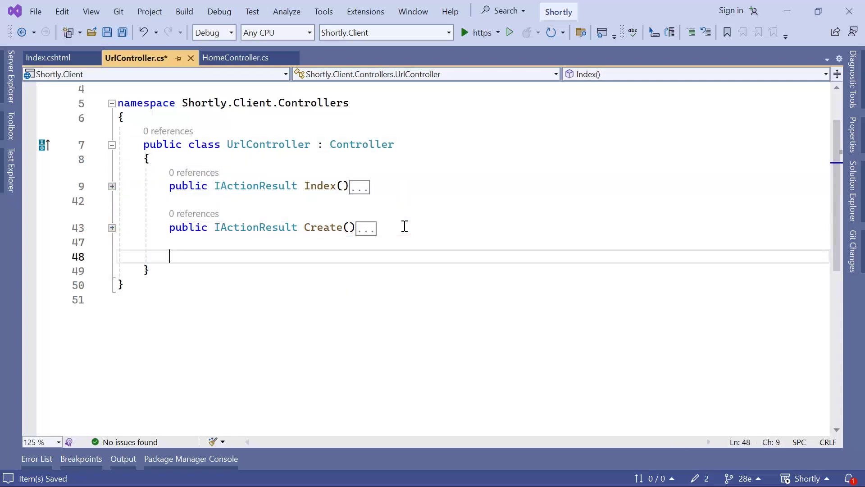
type("public ")
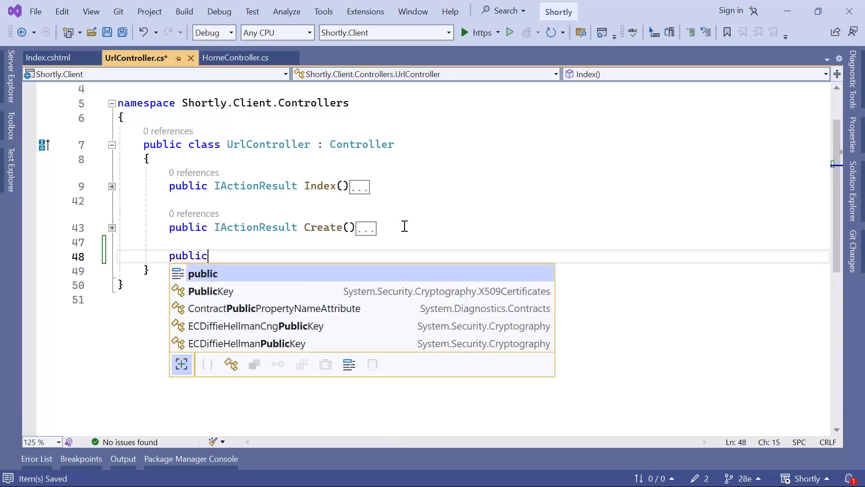
type("IAction")
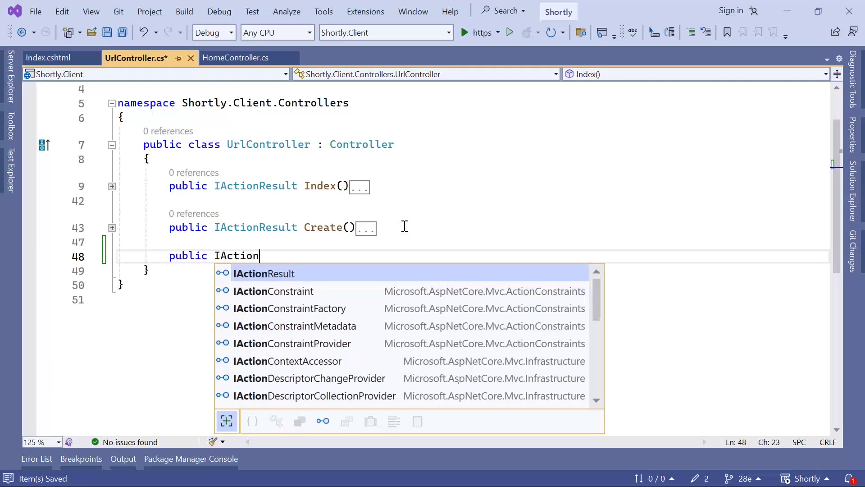
key("Tab")
type("R")
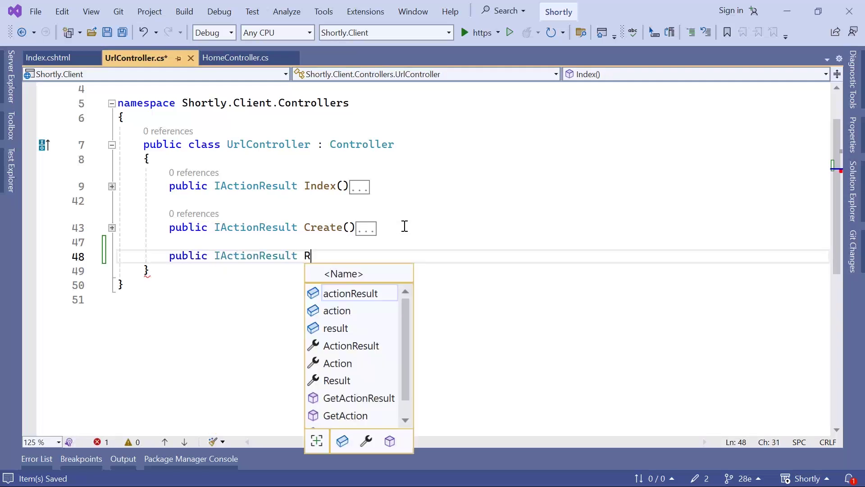
type("emove(")
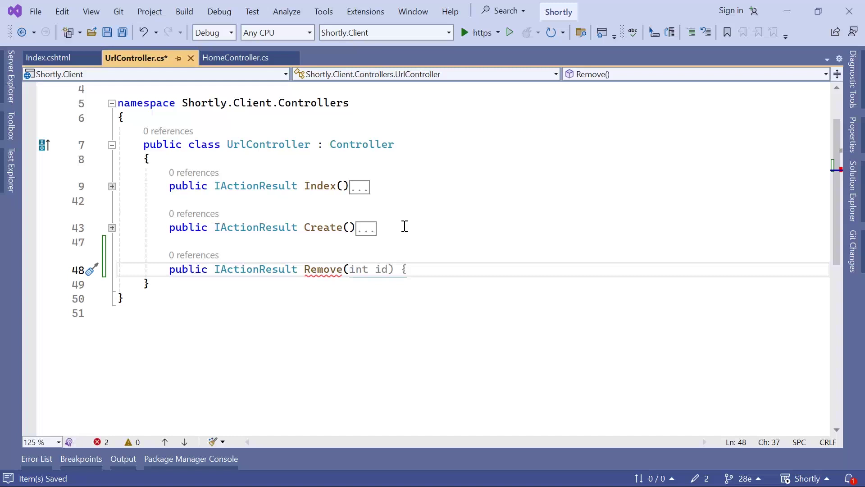
type("int linkIdToRemove")
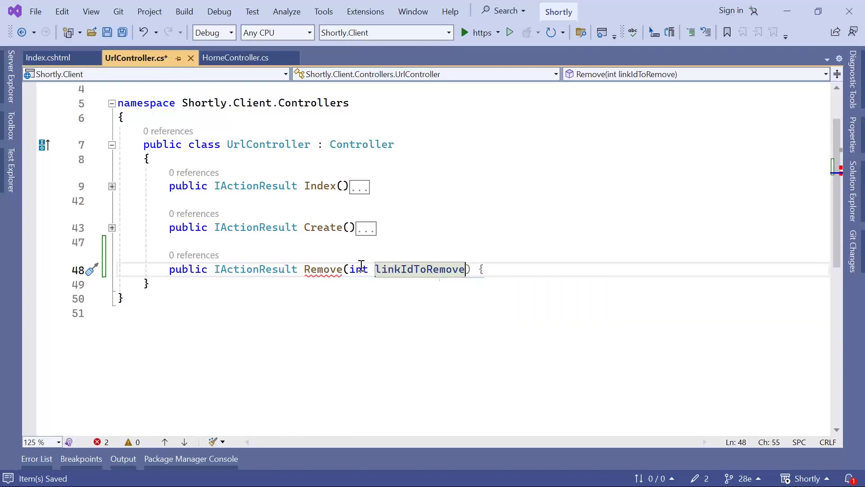
Step: Rename the Remove parameter to linkIdToRemove to match the route name in Index.cshtml
left_click(54, 59)
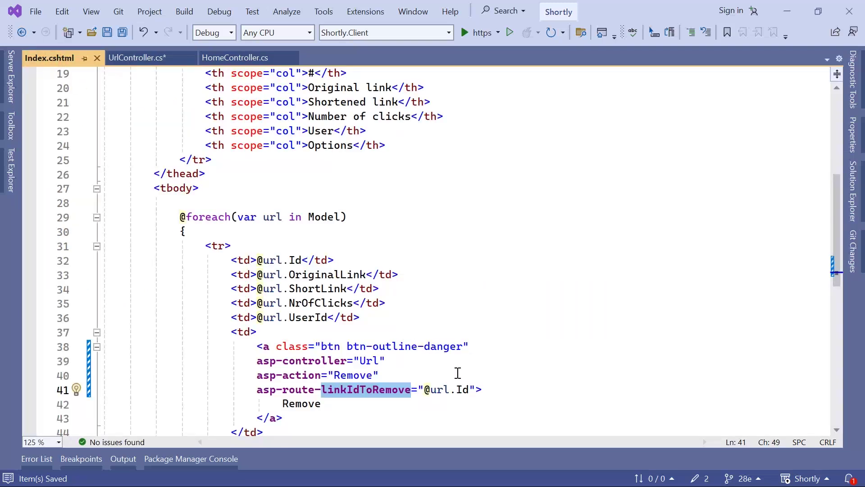
mouse_move(463, 389)
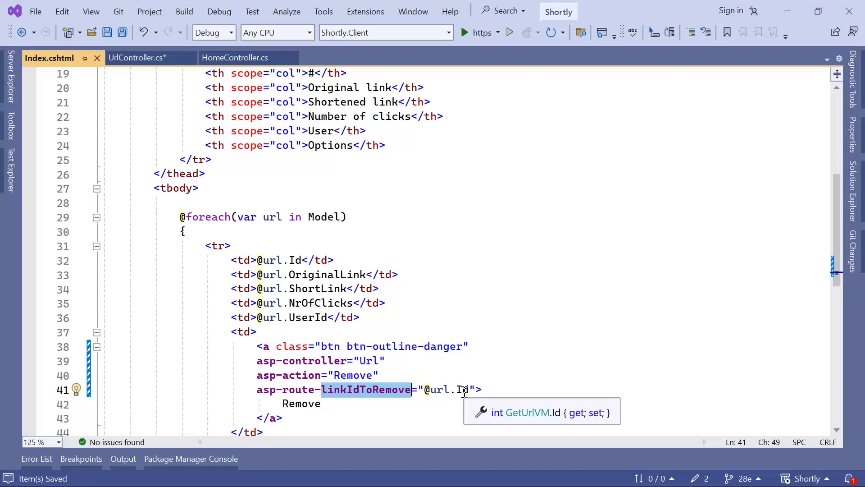
left_click(148, 58)
double_click(357, 269)
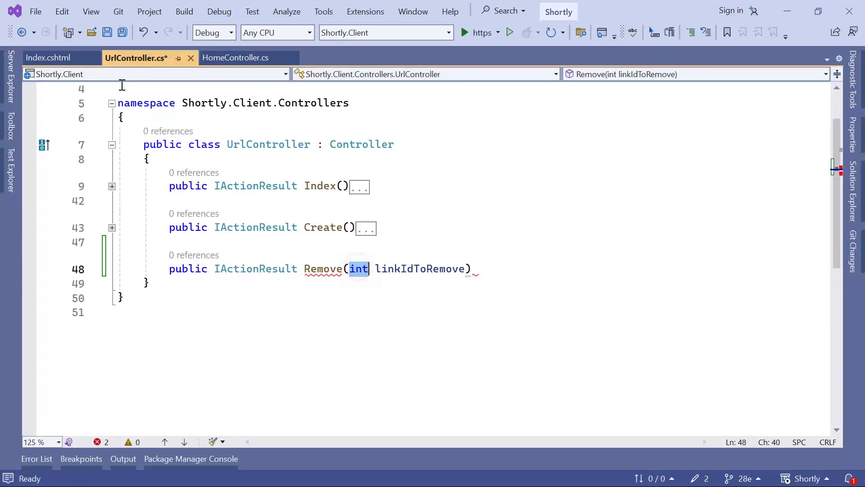
left_click(48, 59)
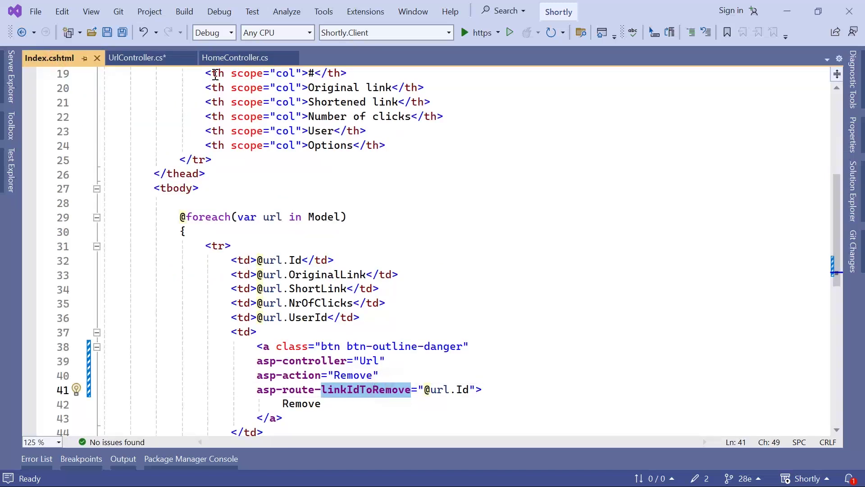
left_click(151, 59)
Step: Give the Remove action a body returning View() and set a breakpoint on that line
left_click(471, 268)
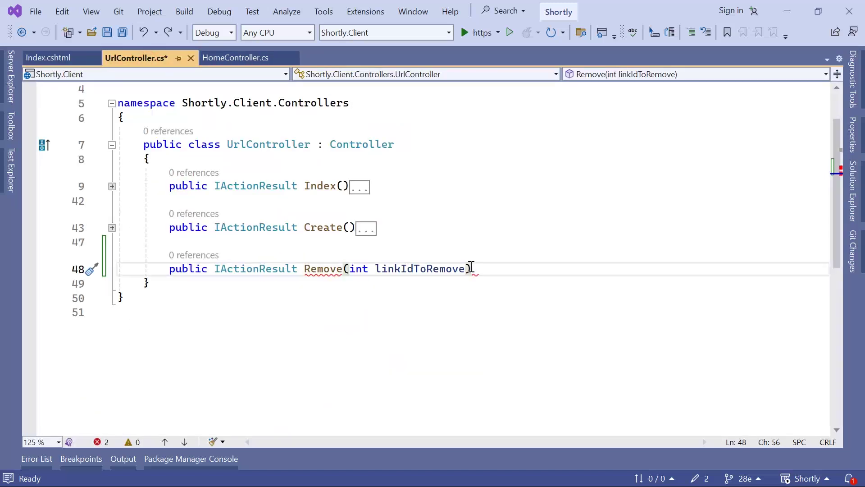
type("{")
key("Return")
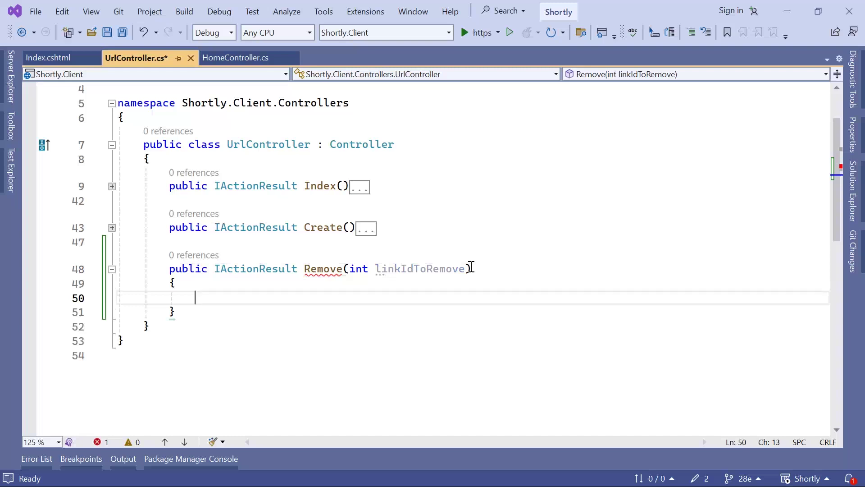
type("retur")
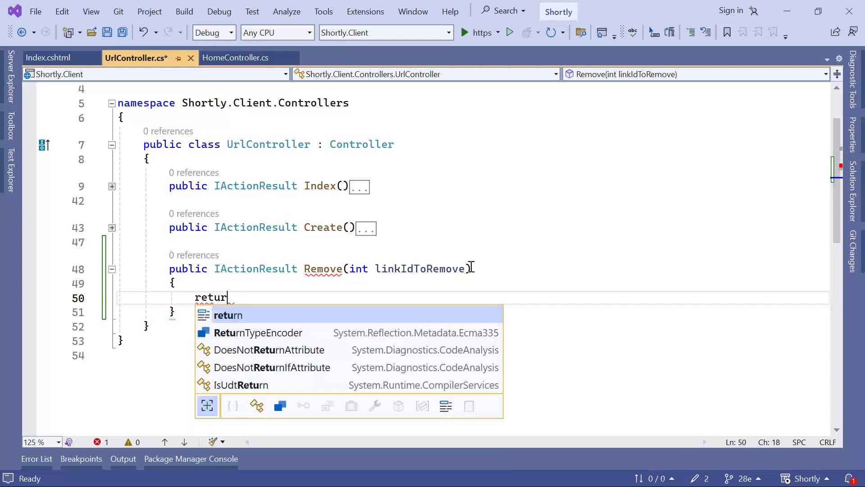
type("n View()")
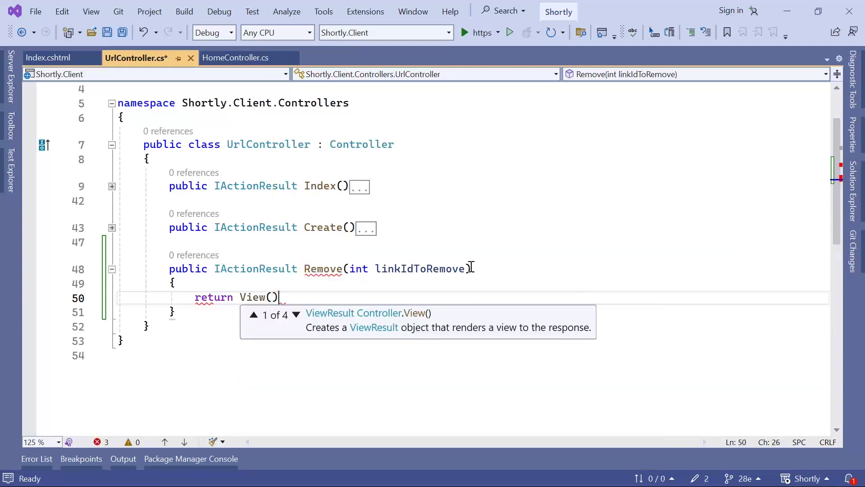
type(";")
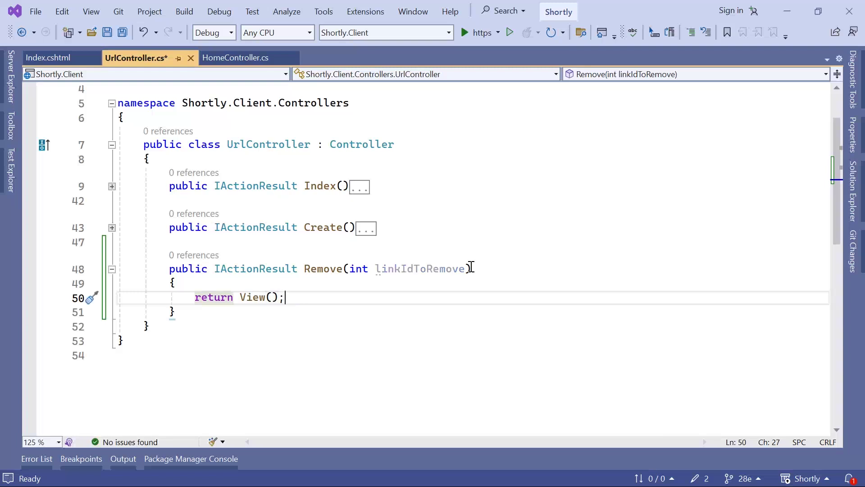
left_click(30, 298)
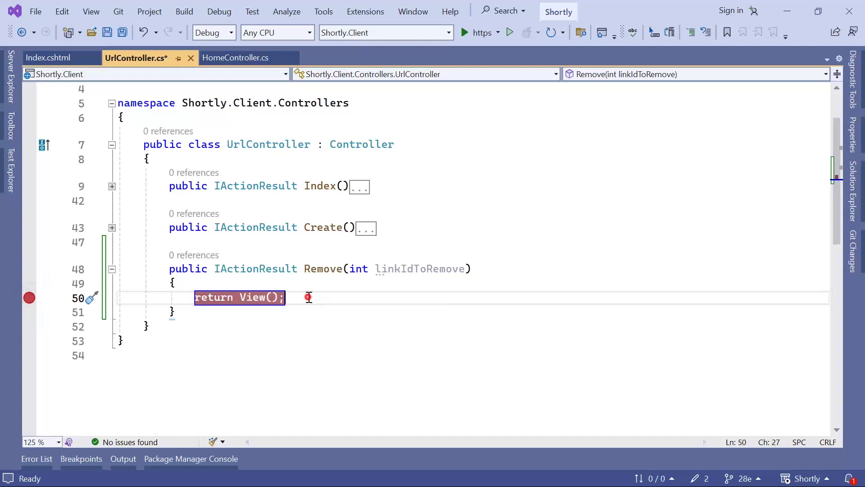
Step: Save UrlController.cs and run the app with the https profile
double_click(410, 269)
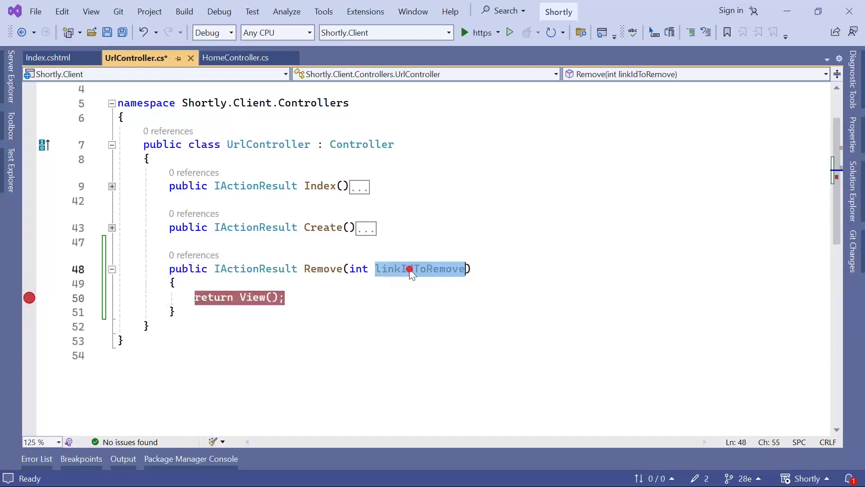
left_click(330, 286)
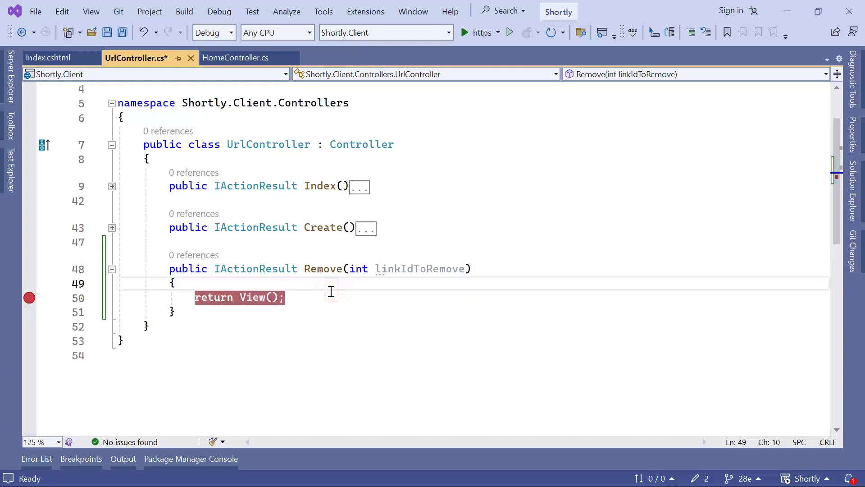
key("ctrl+s")
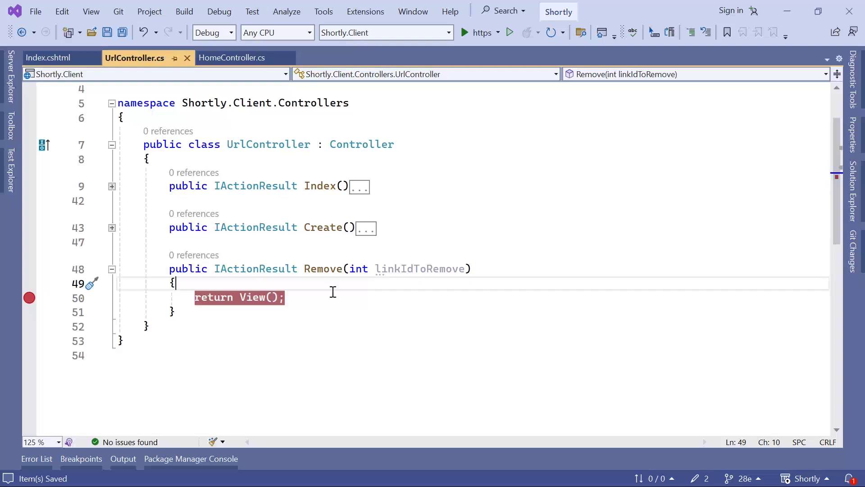
left_click(475, 37)
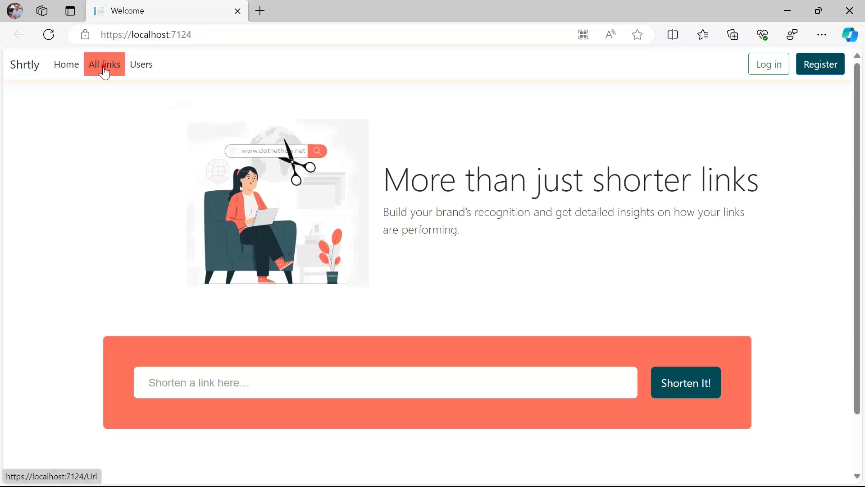
left_click(104, 64)
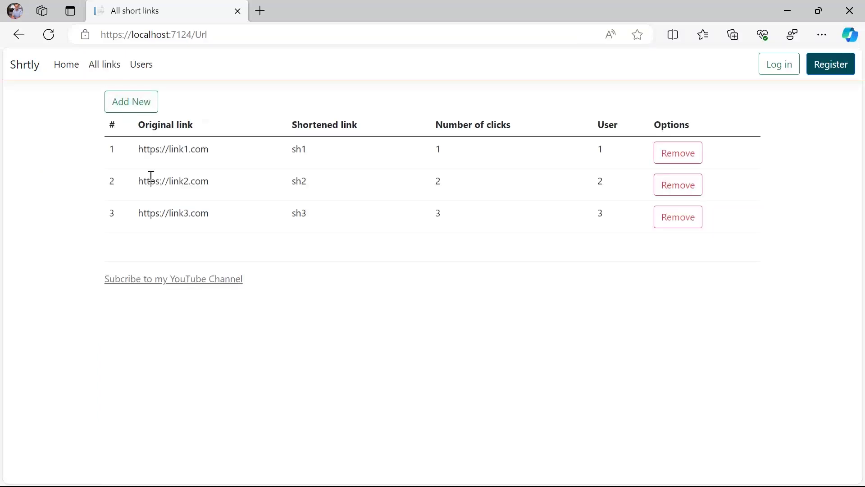
left_click_drag(220, 181, 117, 188)
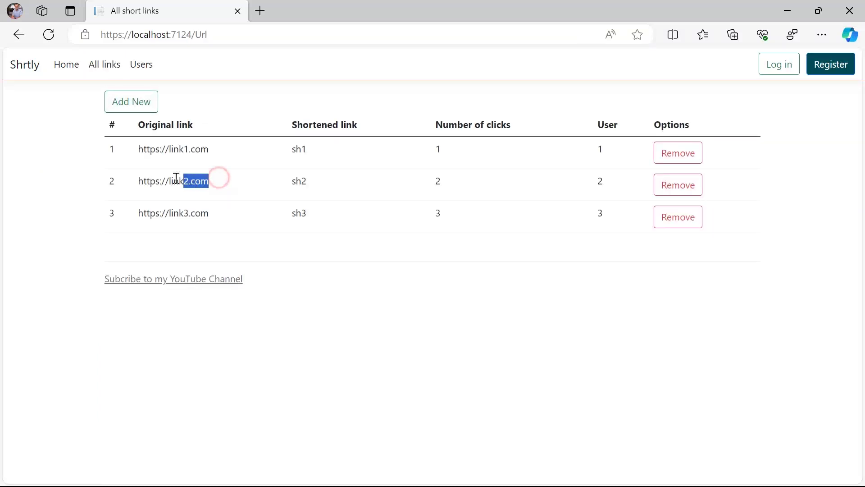
left_click(116, 187)
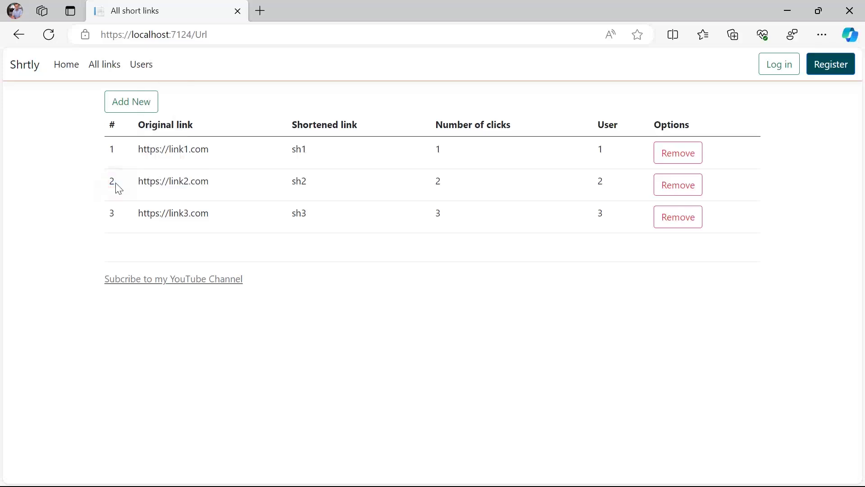
left_click(674, 192)
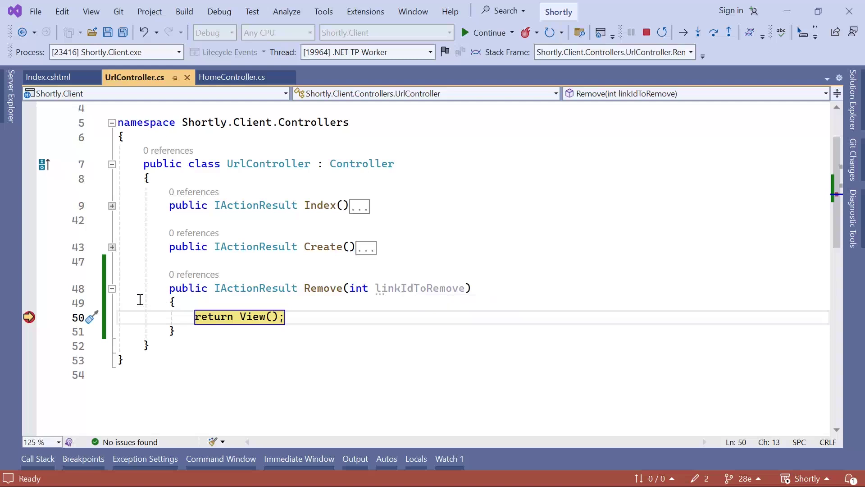
Step: Remove the breakpoint, continue, and check linkIdToRemove=2 in Edge's address bar
left_click(29, 316)
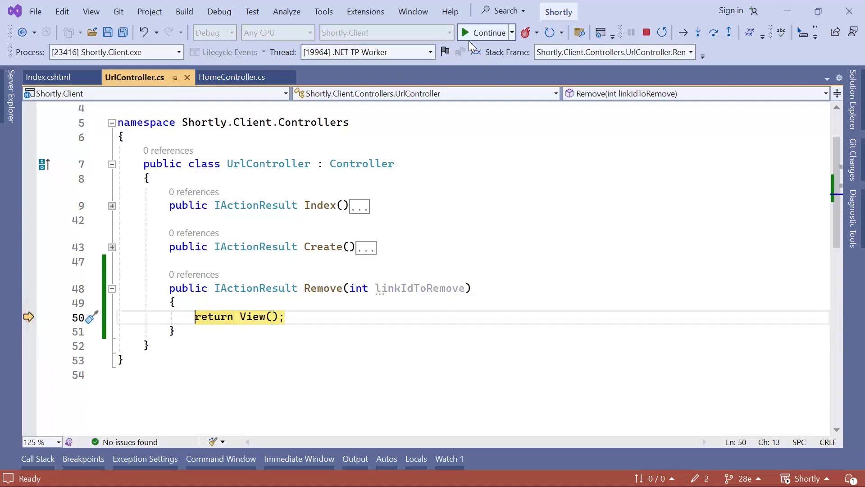
left_click(487, 32)
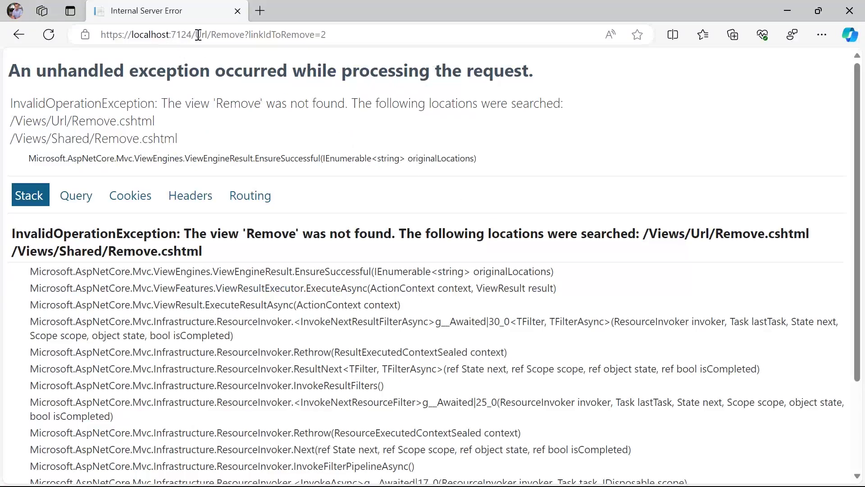
left_click_drag(209, 34, 300, 35)
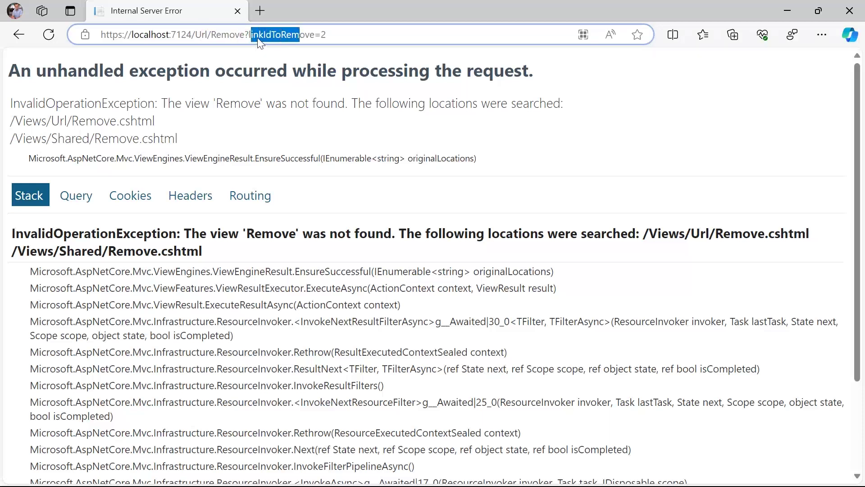
double_click(270, 35)
left_click_drag(332, 35, 316, 36)
left_click(548, 80)
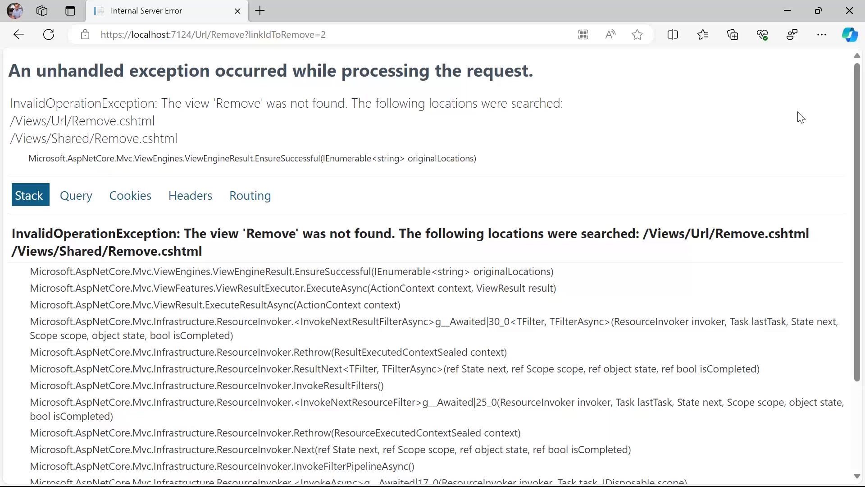
Step: Stop debugging and copy the Remove anchor block in Index.cshtml
left_click(849, 11)
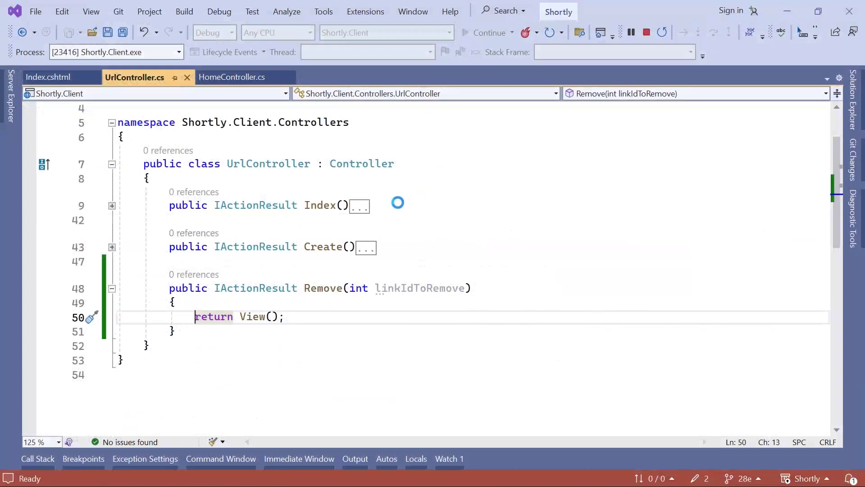
left_click(48, 57)
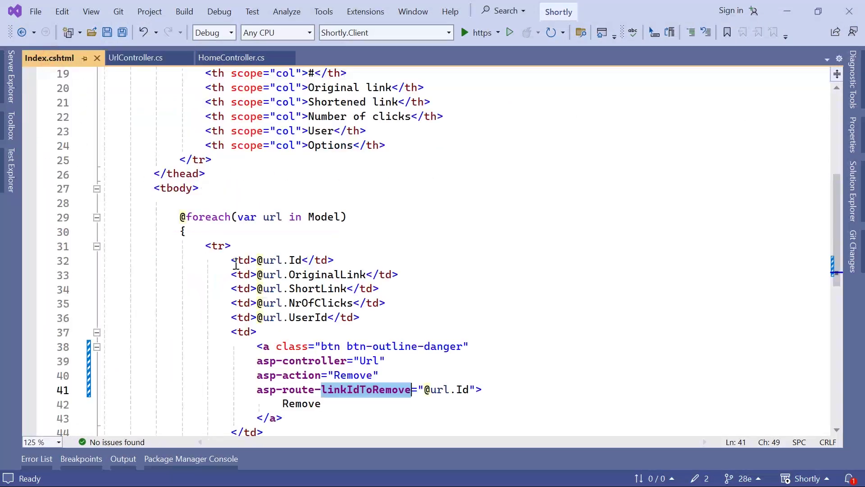
scroll(273, 302, "down", 3)
left_click(296, 289)
key("shift+Up")
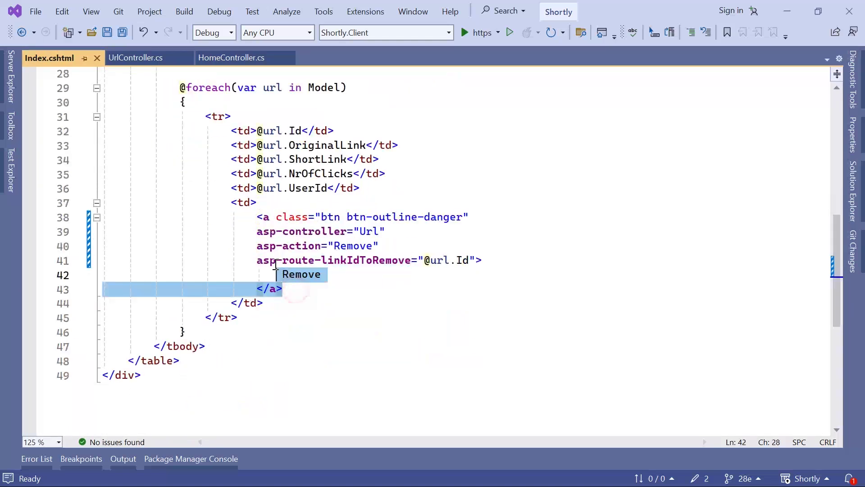
key("shift+Up")
key("shift+Up")
key("shift+Up")
key("shift+Up")
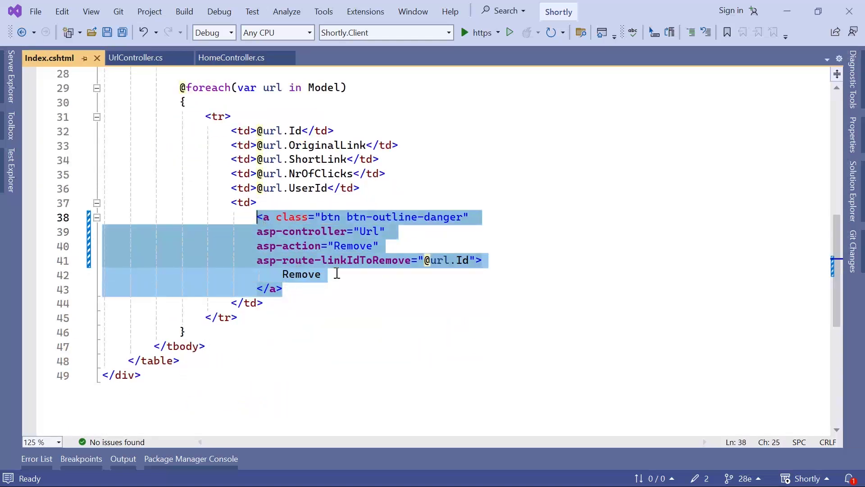
key("ctrl+c")
Step: Paste the copied Remove block below the original and place the caret at its label
left_click(311, 295)
key("Return")
key("Return")
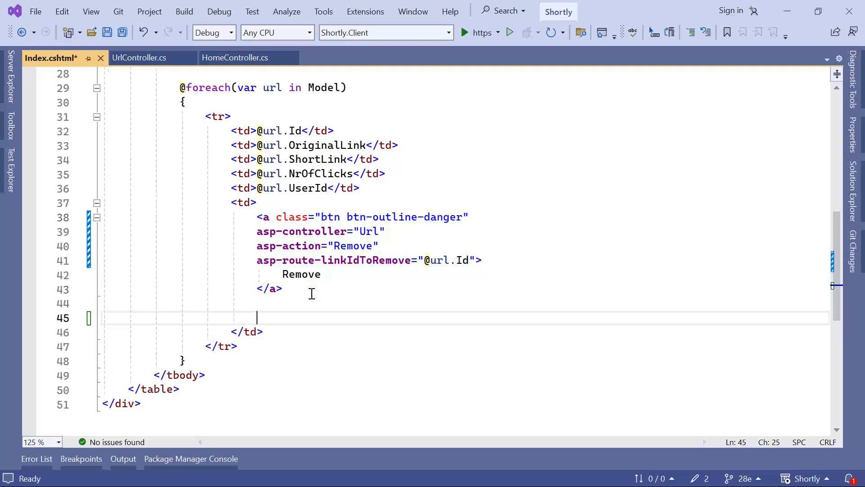
key("ctrl+v")
left_click_drag(311, 292, 256, 220)
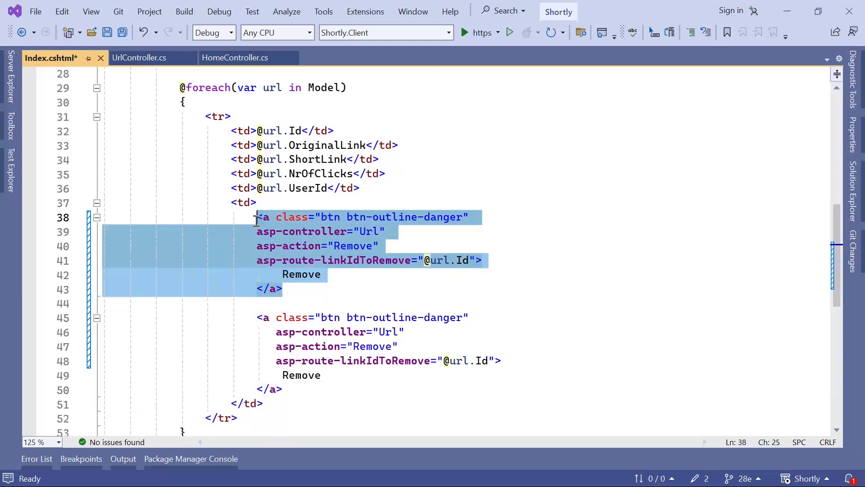
left_click(332, 273)
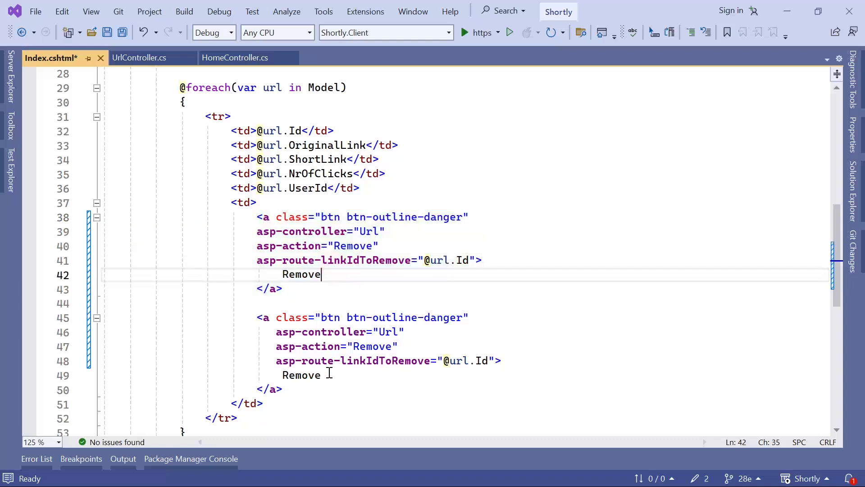
left_click(329, 374)
type("Old")
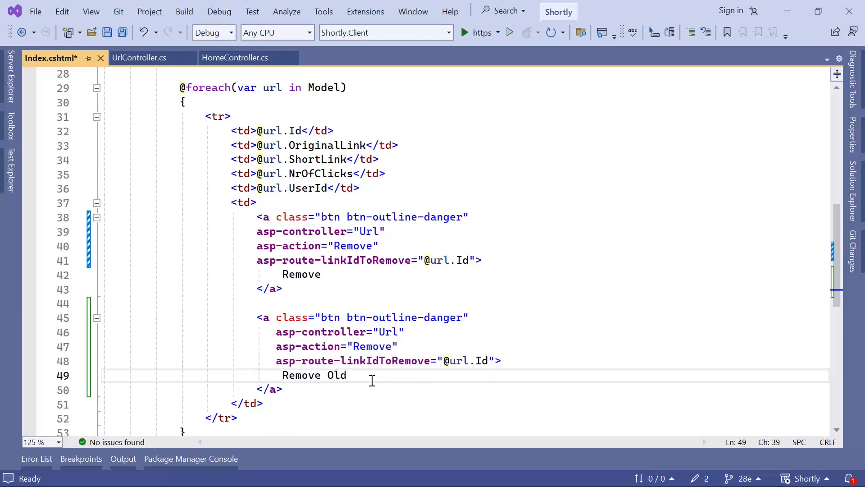
Step: Delete the asp-controller, asp-action and asp-route lines from the Remove Old link
left_click(467, 318)
left_click(494, 361, "shift")
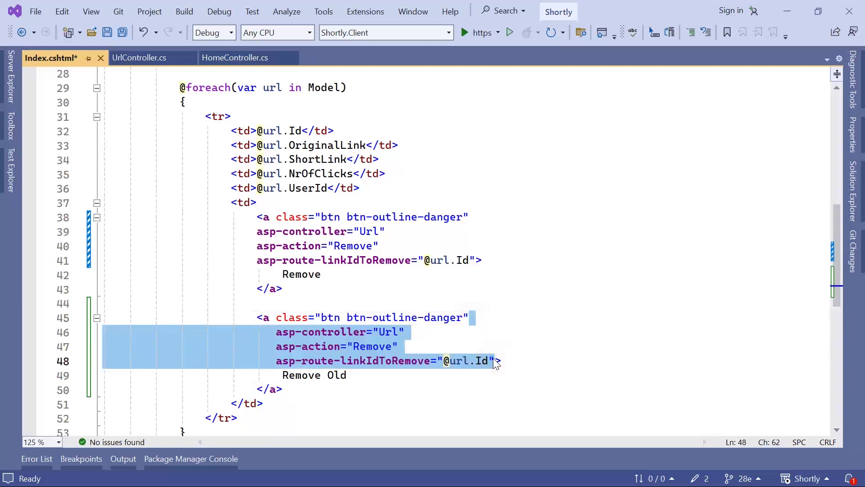
key("Delete")
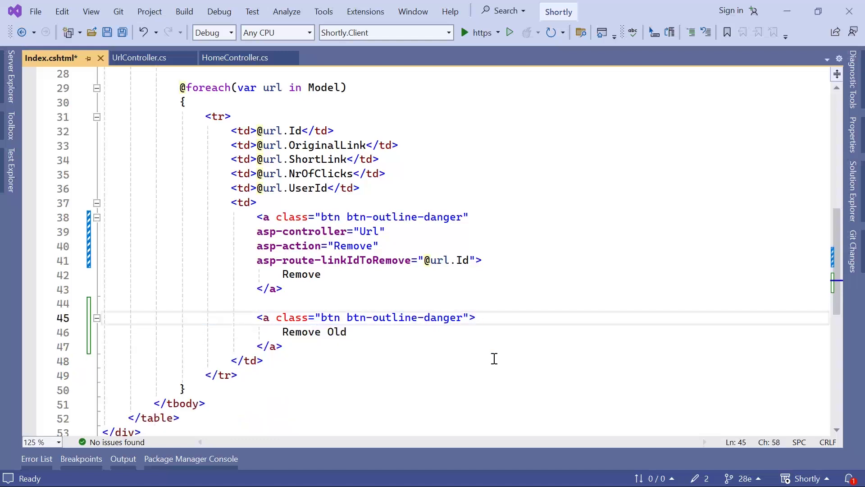
type("href")
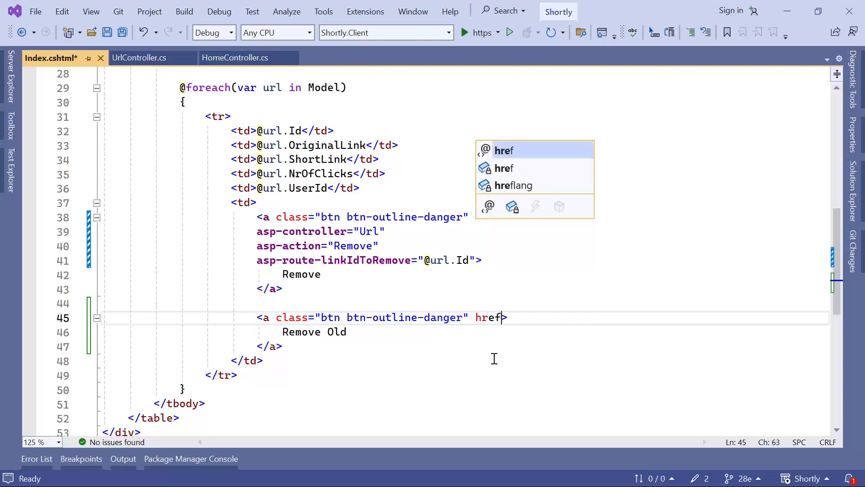
type("=\"")
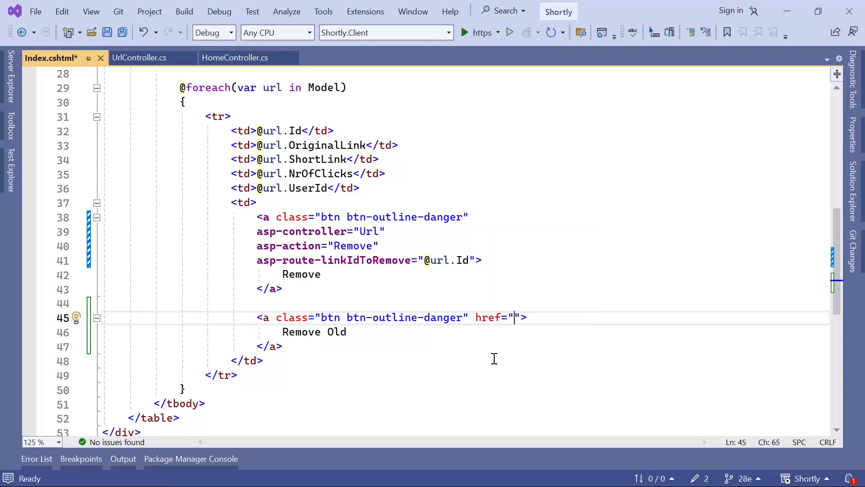
type("/")
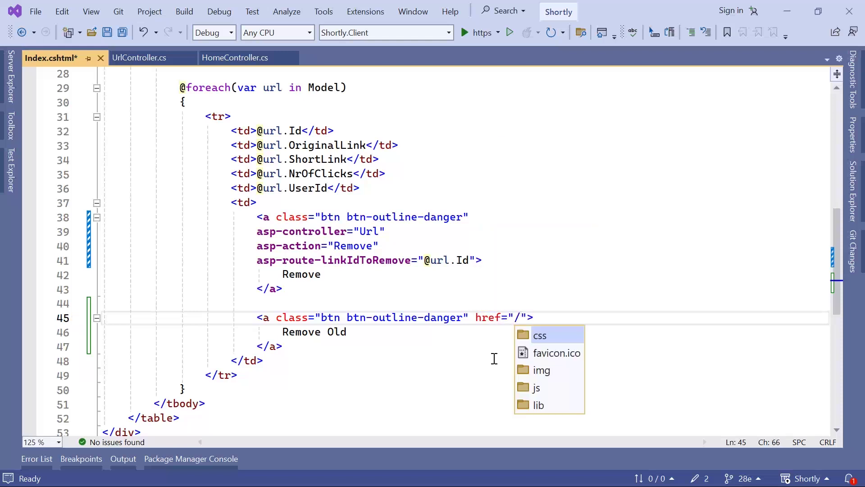
type("Url")
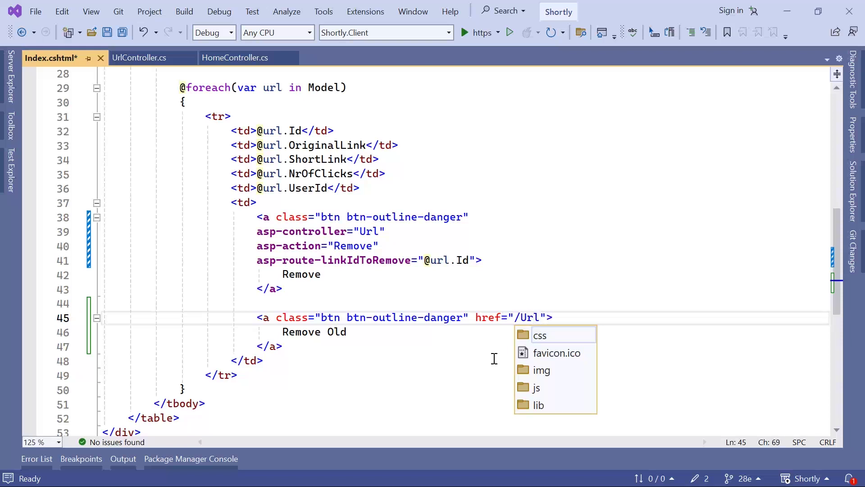
type("/Re")
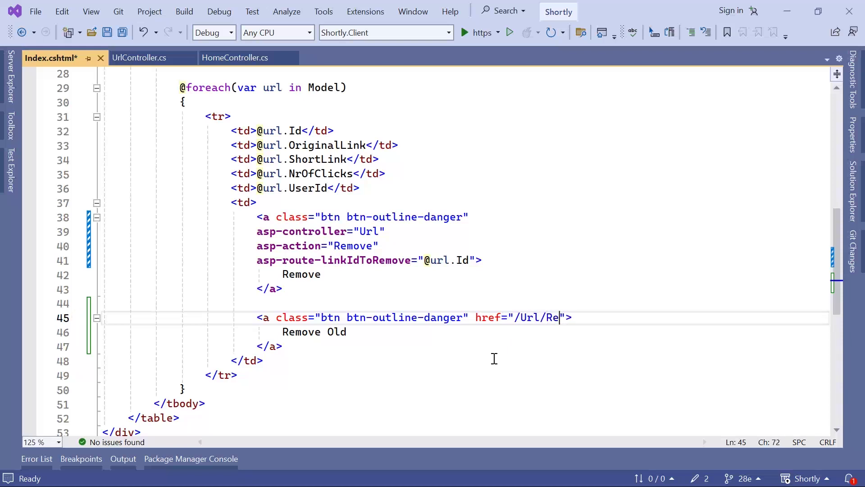
type("move")
type("?")
double_click(375, 261)
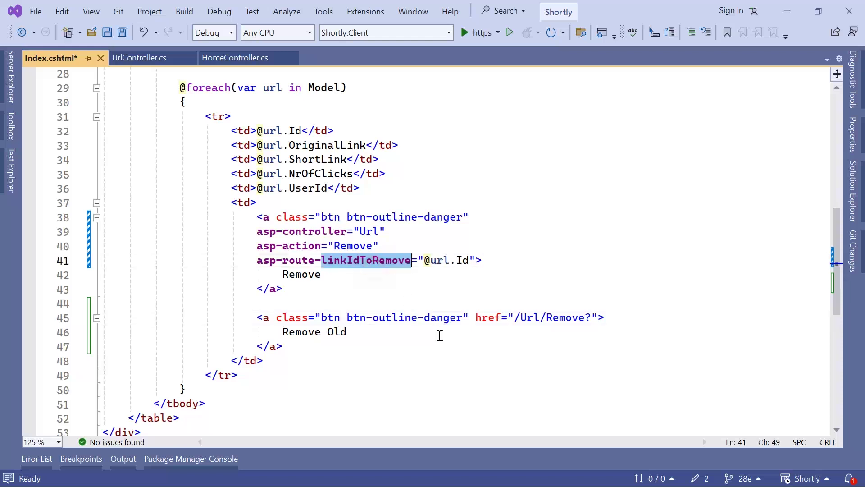
left_click(595, 318)
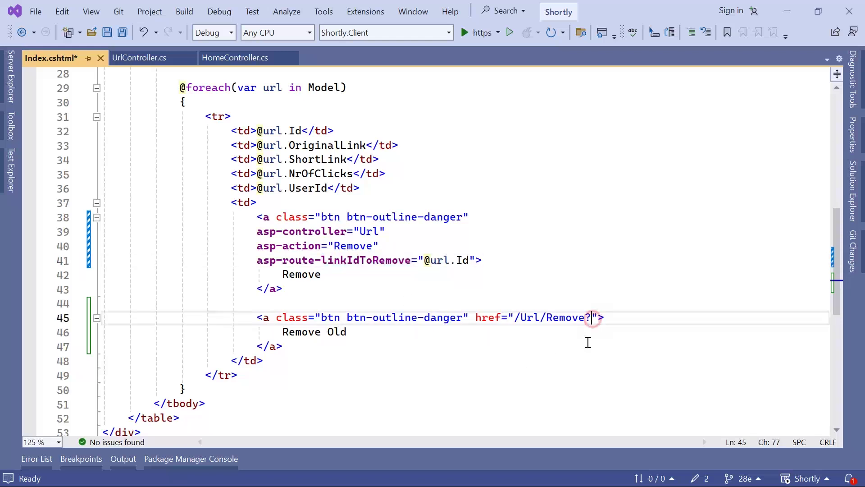
key("ctrl+v")
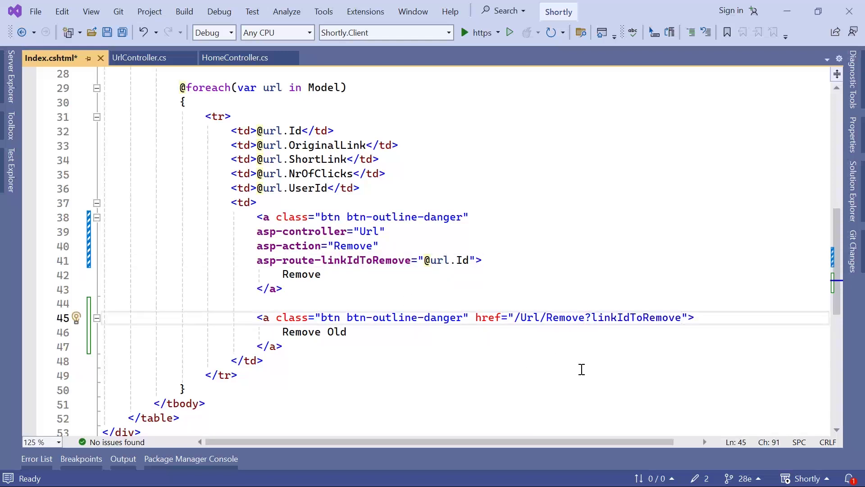
type("=")
type("@")
type("url.I")
key("Tab")
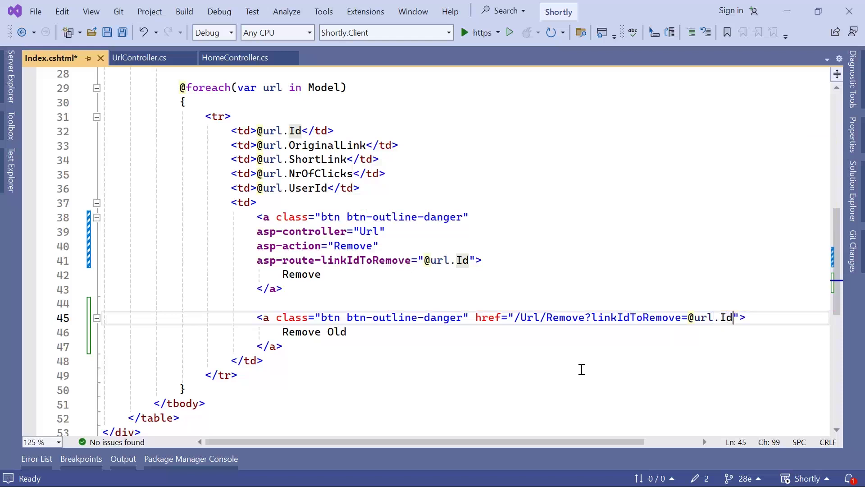
left_click(539, 300)
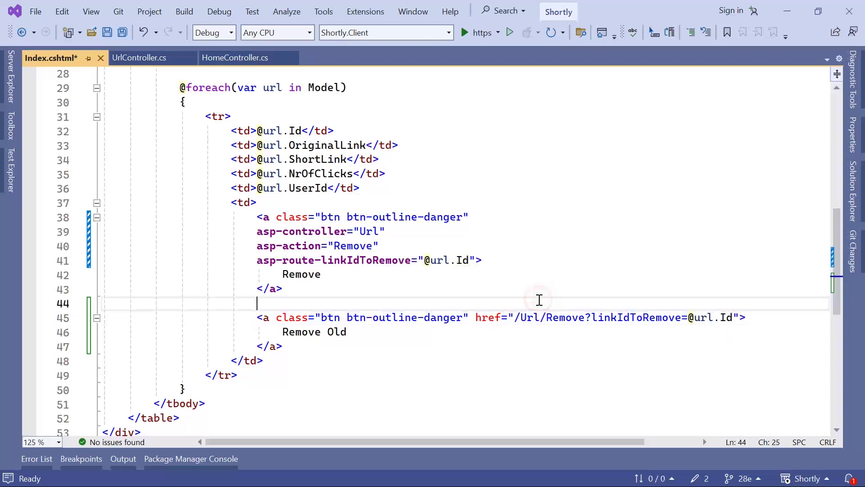
key("ctrl+s")
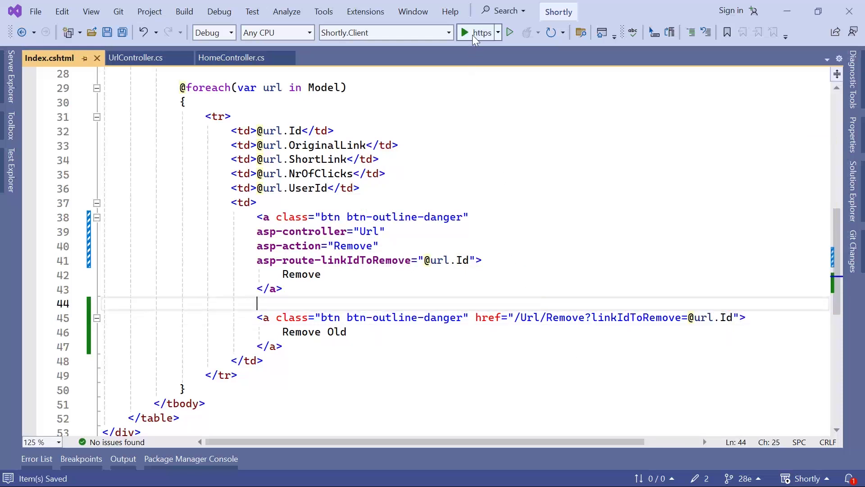
Step: Run the app, click Remove Old on link 3, and check linkIdToRemove=3 in the address bar
left_click(473, 35)
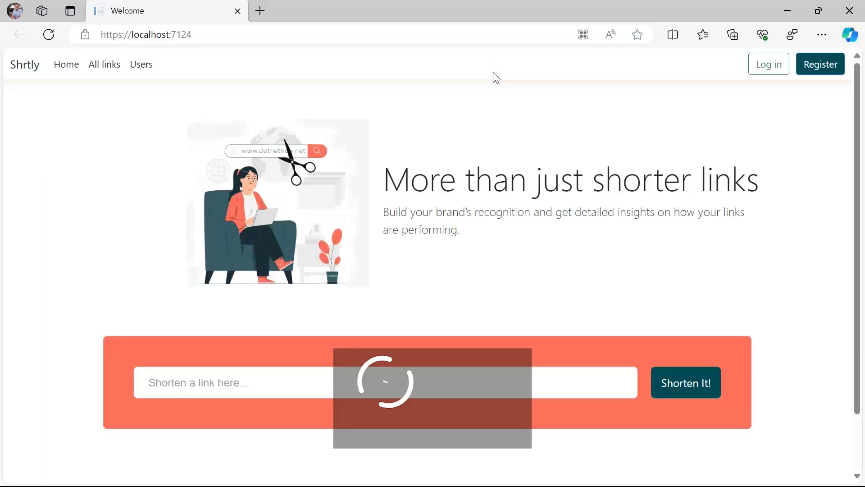
left_click(106, 67)
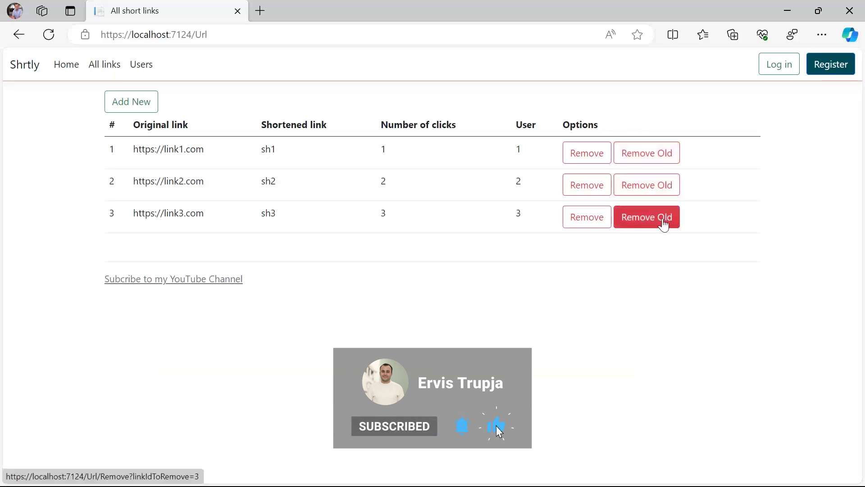
left_click(663, 225)
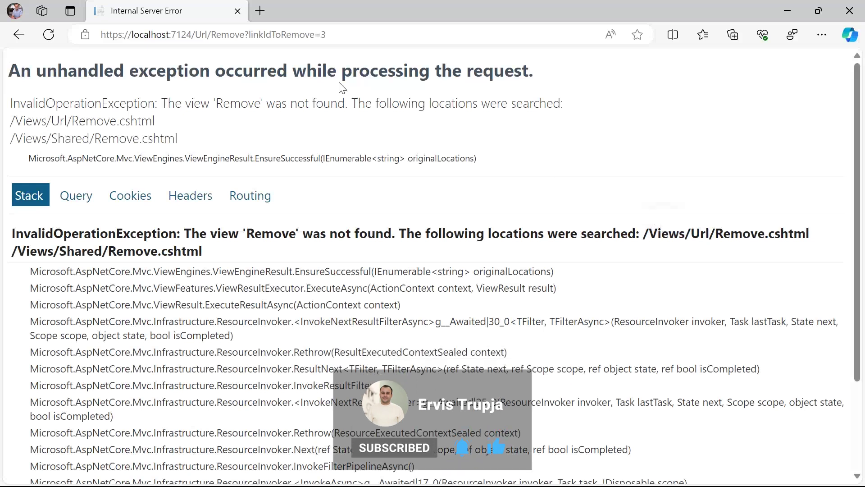
left_click_drag(249, 34, 338, 34)
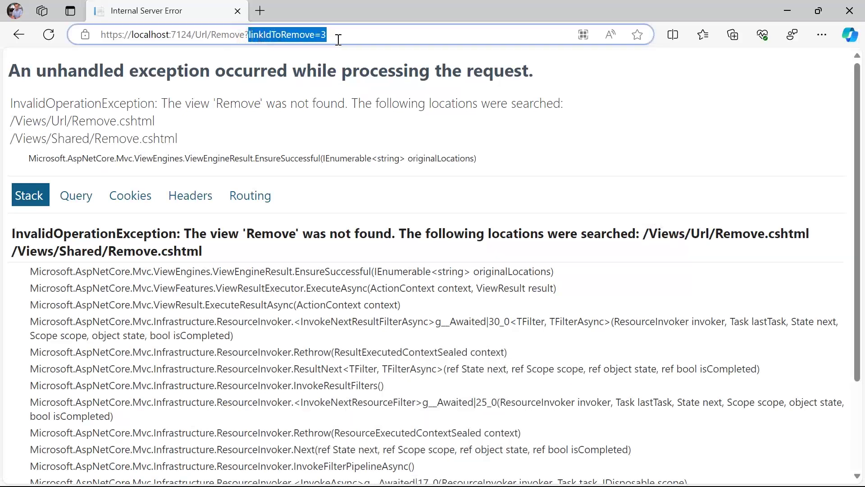
left_click(621, 99)
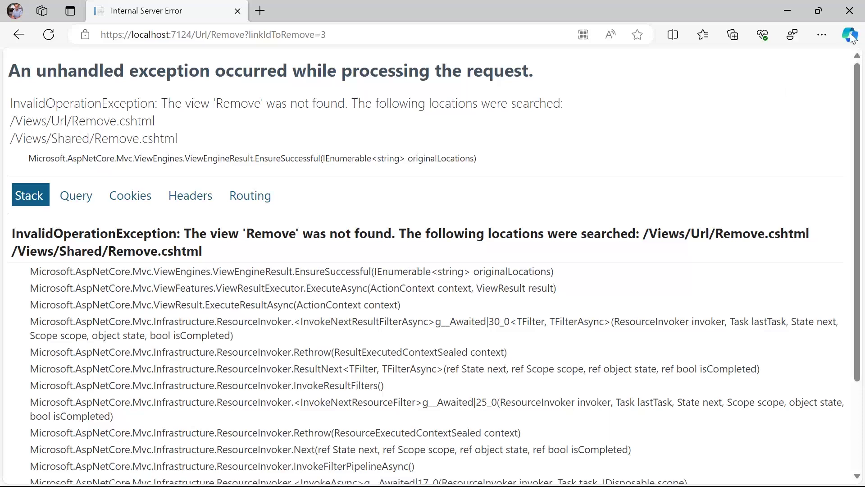
Step: Close the browser and wrap the Remove Old anchor on lines 45–47 in a Razor comment
left_click(849, 18)
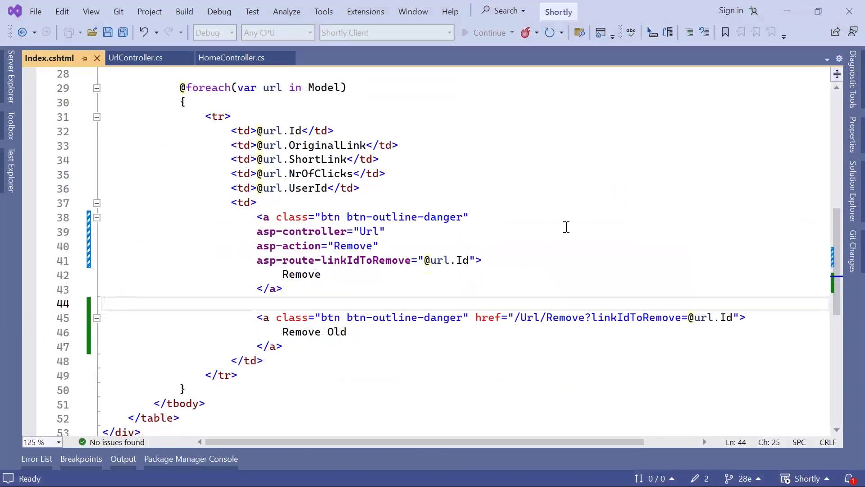
left_click_drag(284, 346, 260, 323)
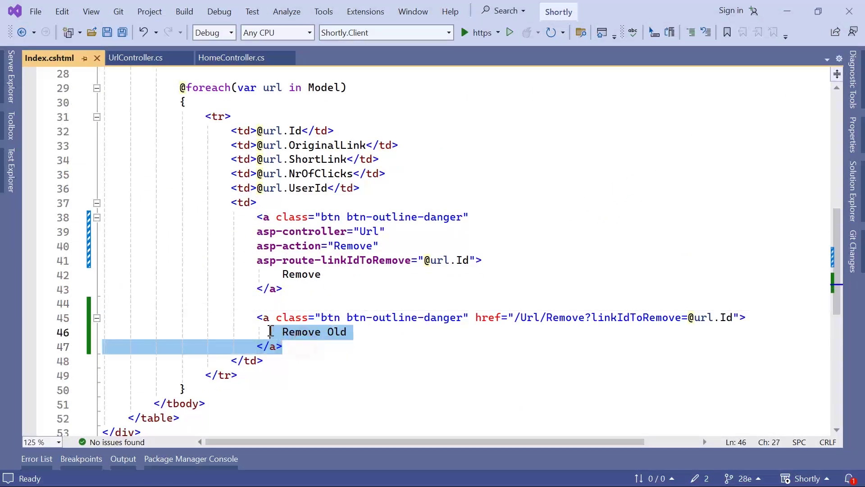
key("ctrl+k")
key("ctrl+c")
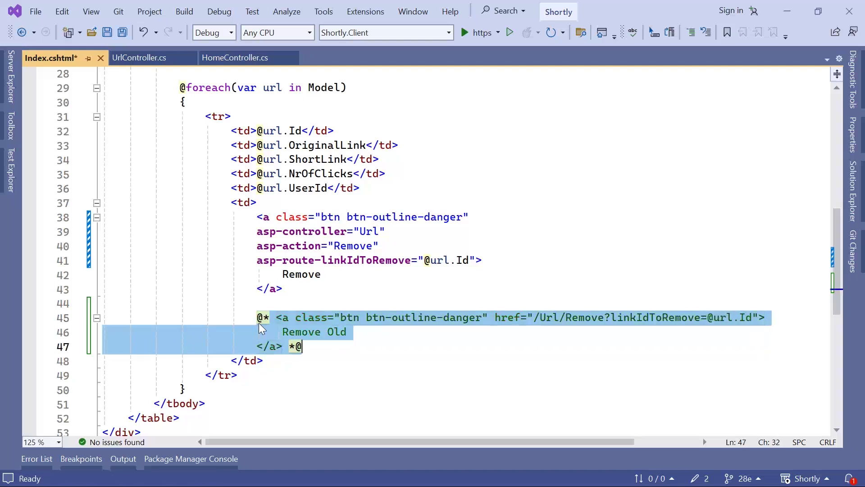
left_click(298, 294)
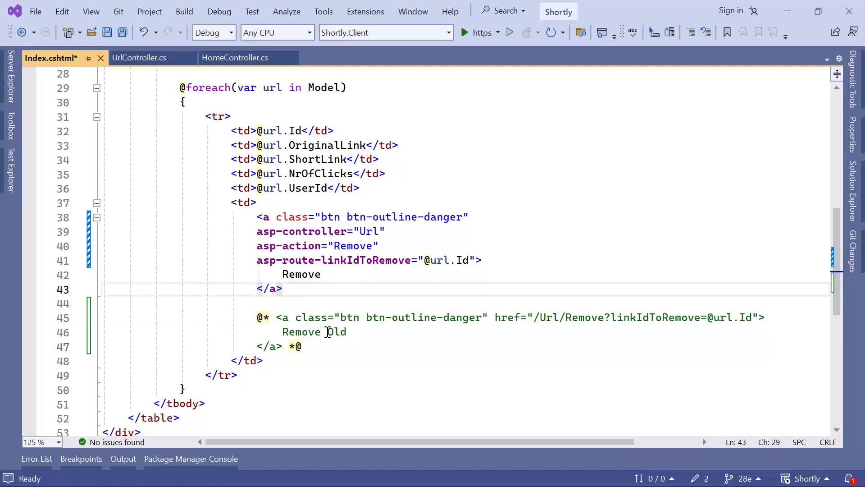